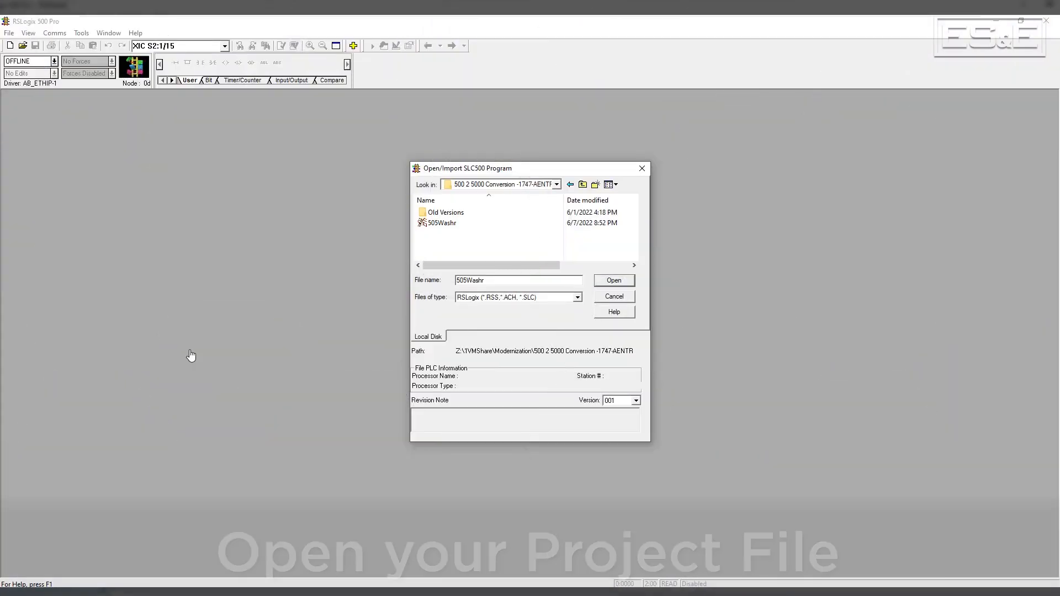
Open the 505Washr program and save it as a Logix Designer ACD file with alias tags created for existing SLC symbols
{"action": "left_click", "coordinate": [431, 224]}
{"action": "left_click", "coordinate": [614, 281]}
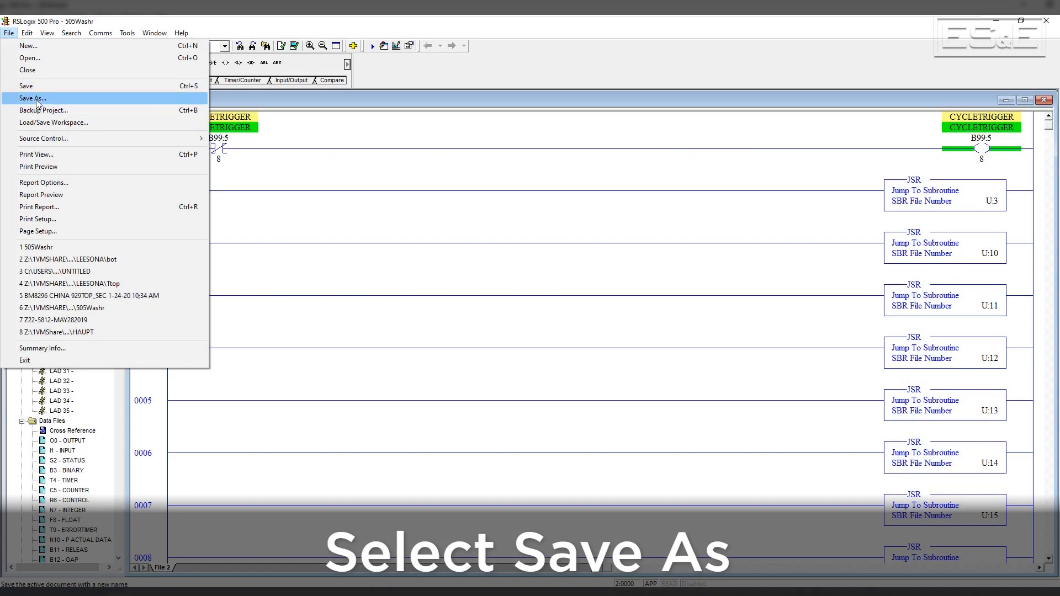
{"action": "left_click", "coordinate": [35, 99]}
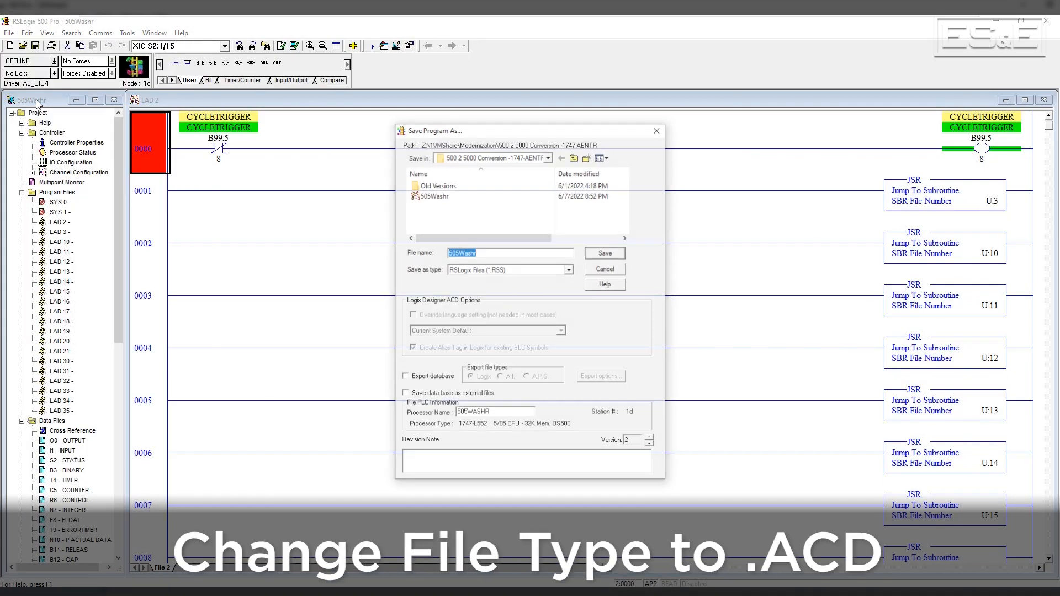
{"action": "left_click", "coordinate": [569, 271]}
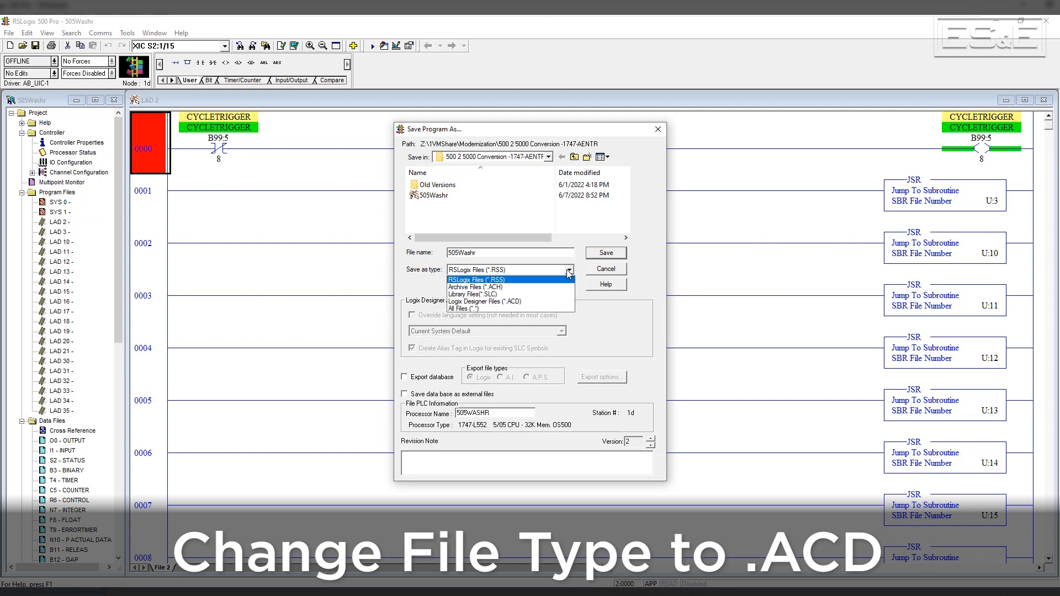
{"action": "left_click", "coordinate": [553, 302]}
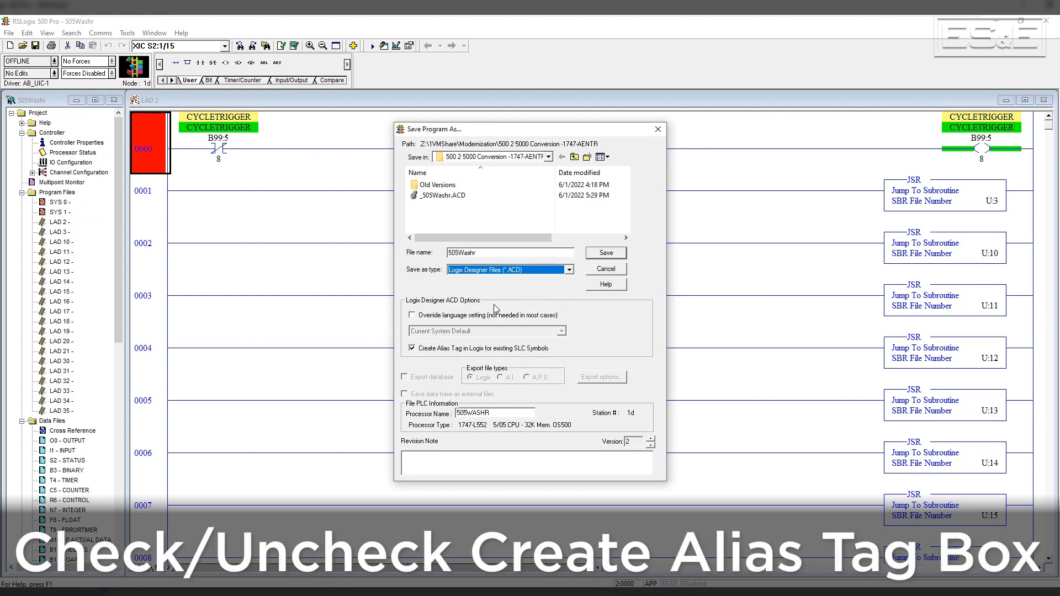
{"action": "left_click", "coordinate": [412, 349]}
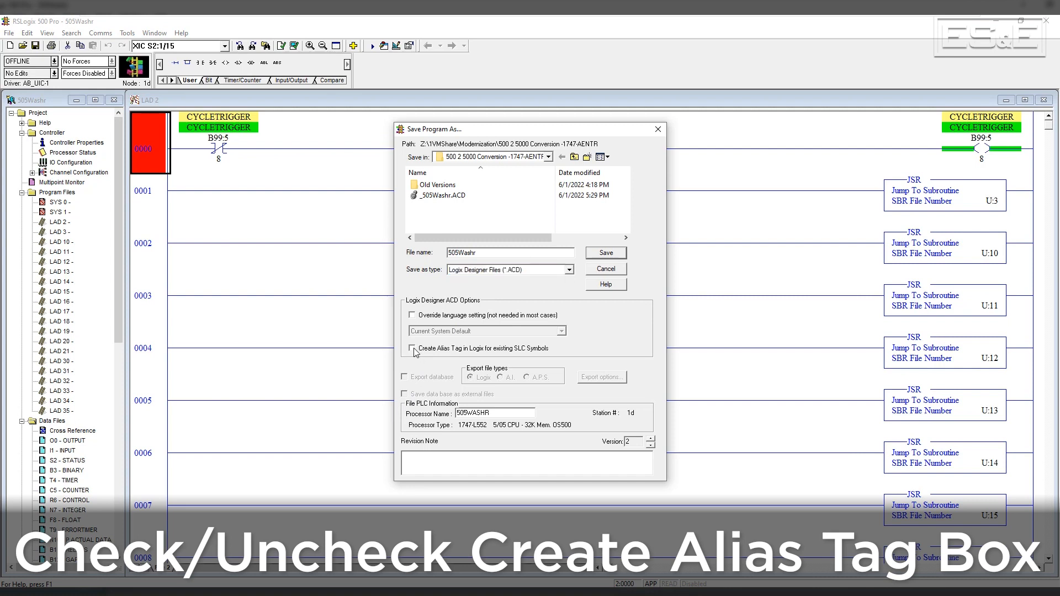
{"action": "left_click", "coordinate": [415, 352]}
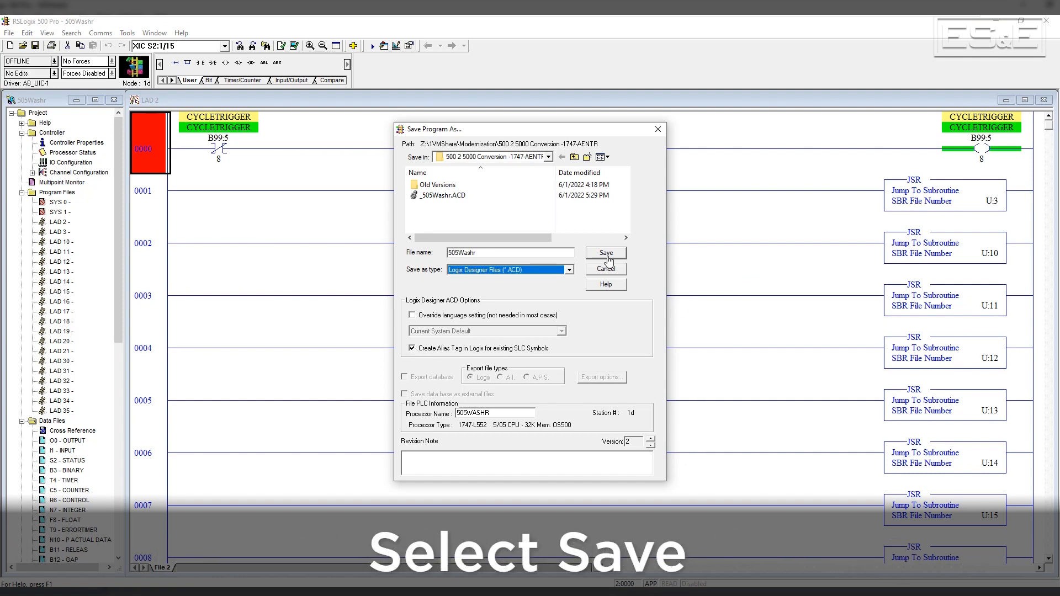
{"action": "left_click", "coordinate": [607, 256]}
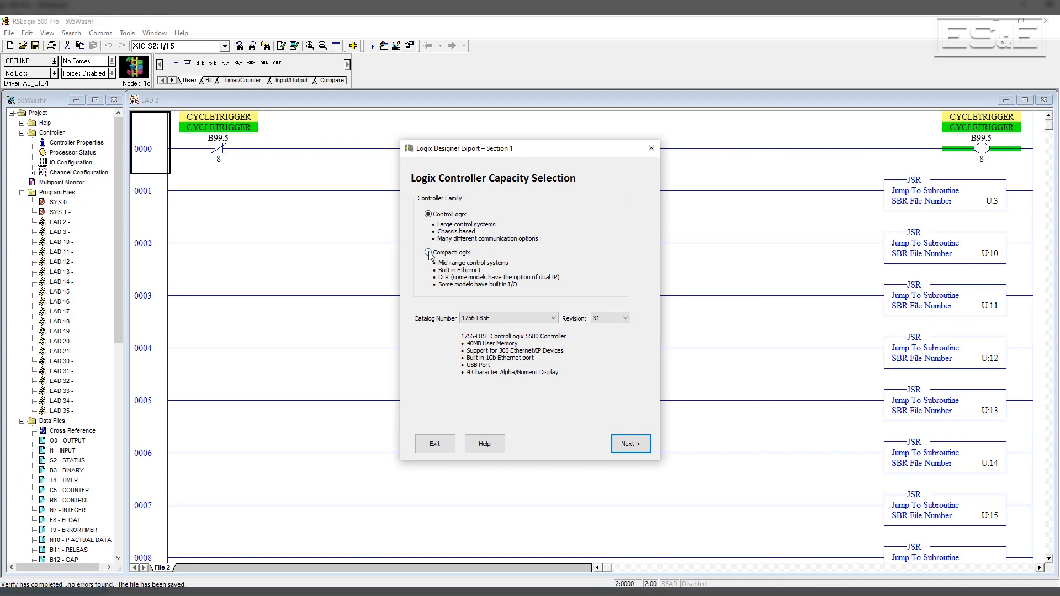
Choose the CompactLogix controller family with catalog number 5069-L310ER at revision 31 for the export
{"action": "left_click", "coordinate": [429, 254]}
{"action": "left_click", "coordinate": [428, 215]}
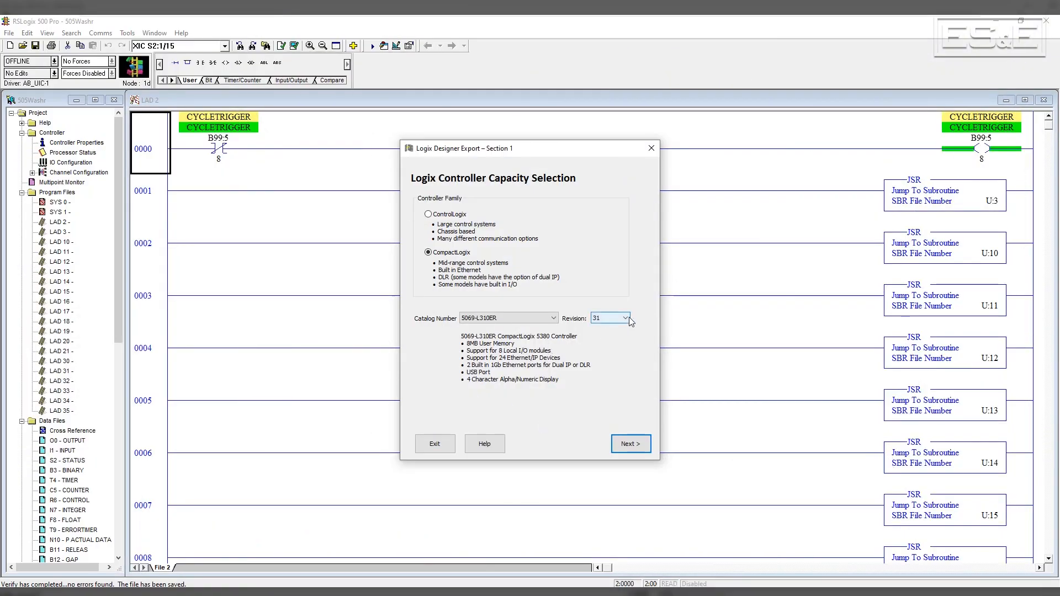
{"action": "left_click", "coordinate": [625, 318]}
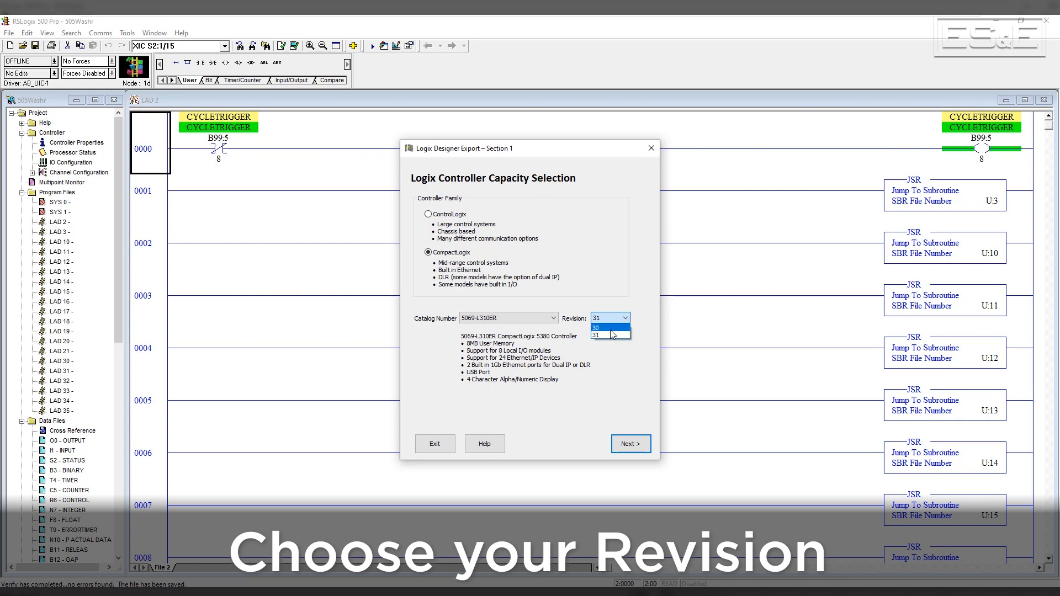
{"action": "left_click", "coordinate": [609, 335]}
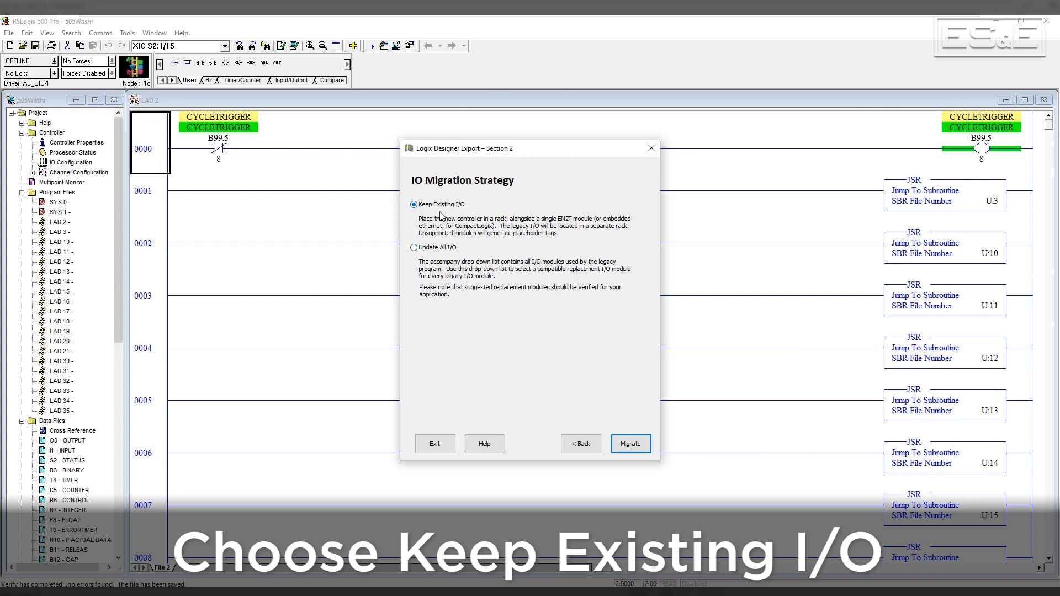
Migrate the project with the Keep Existing I/O strategy and launch the converted project in RSLogix 5000
{"action": "left_click", "coordinate": [414, 249]}
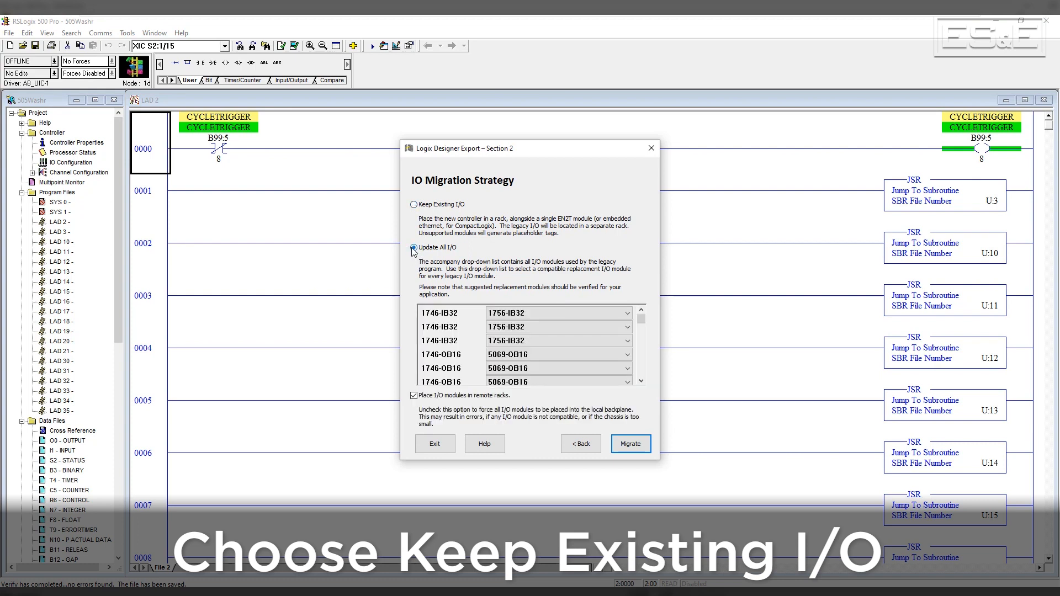
{"action": "left_click", "coordinate": [414, 205]}
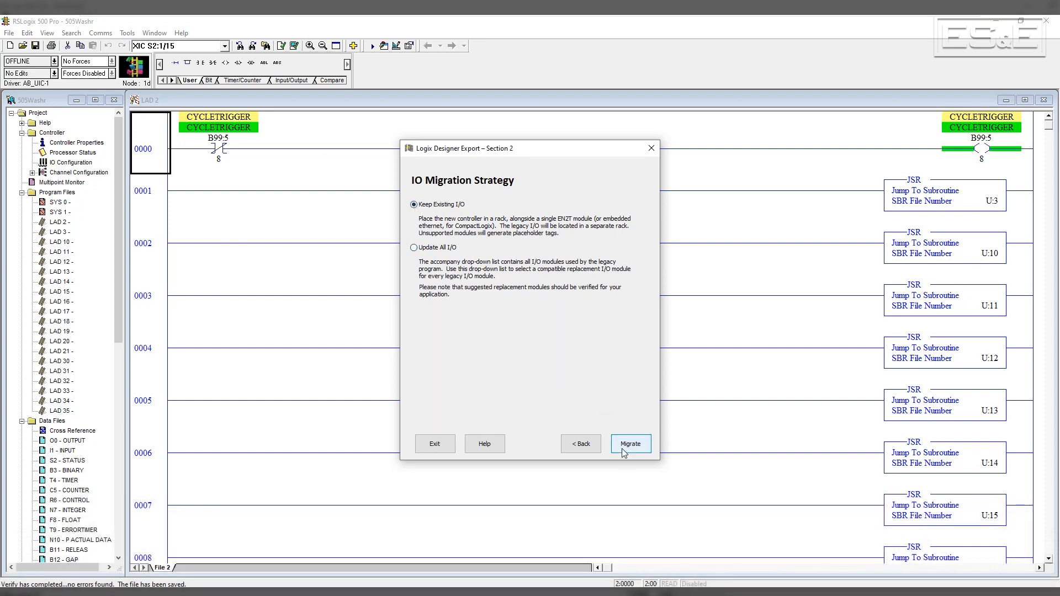
{"action": "left_click", "coordinate": [621, 448]}
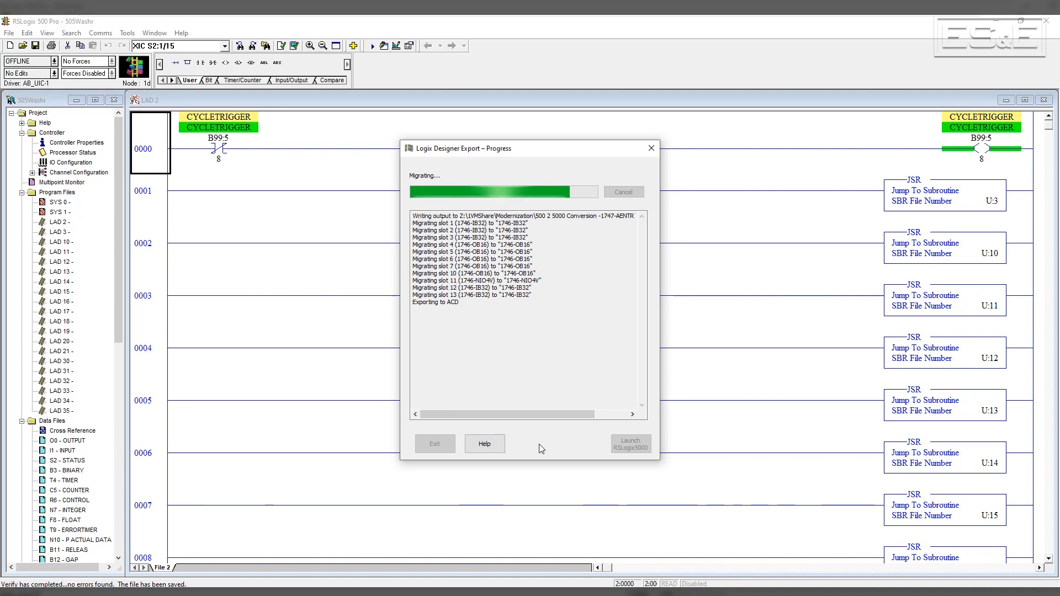
{"action": "left_click", "coordinate": [635, 444]}
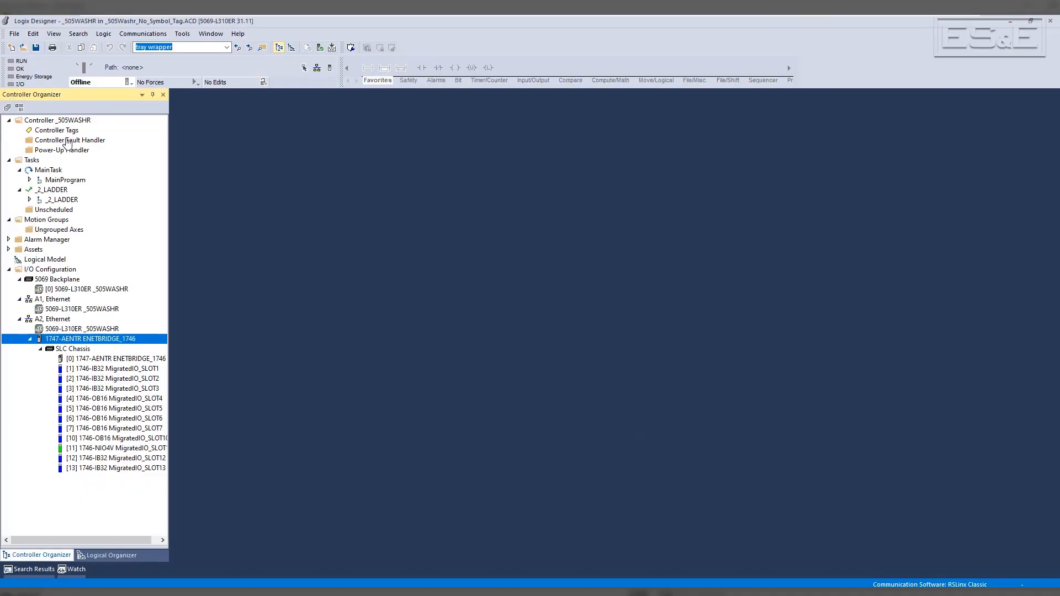
Inspect the controller tags and expand the ENETBRIDGE_1746:1:I module tag to examine its data and where it is used
{"action": "double_click", "coordinate": [47, 130]}
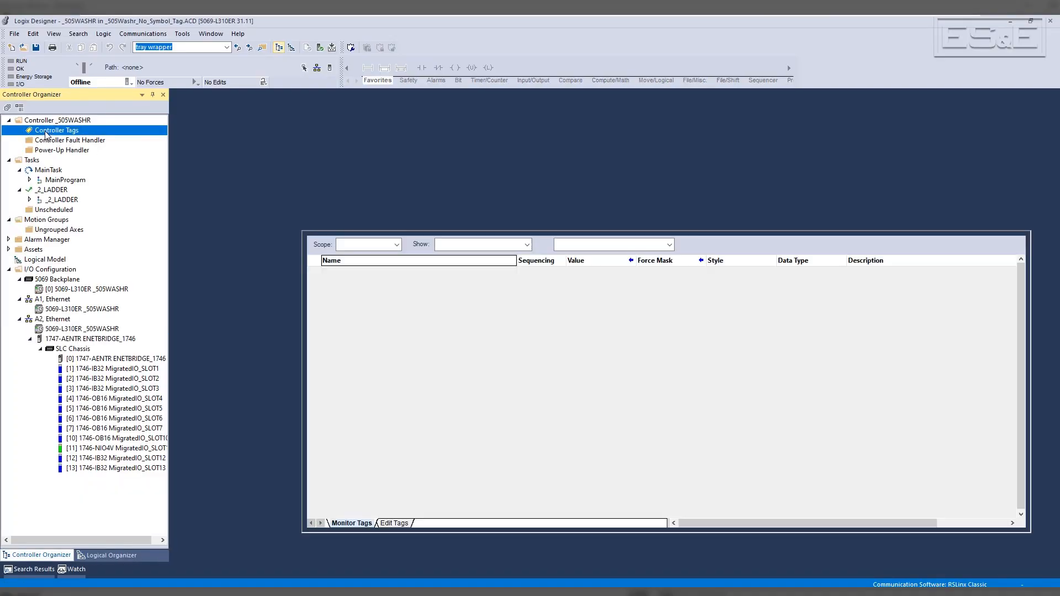
{"action": "scroll", "coordinate": [340, 268], "scroll_direction": "down", "scroll_amount": 3}
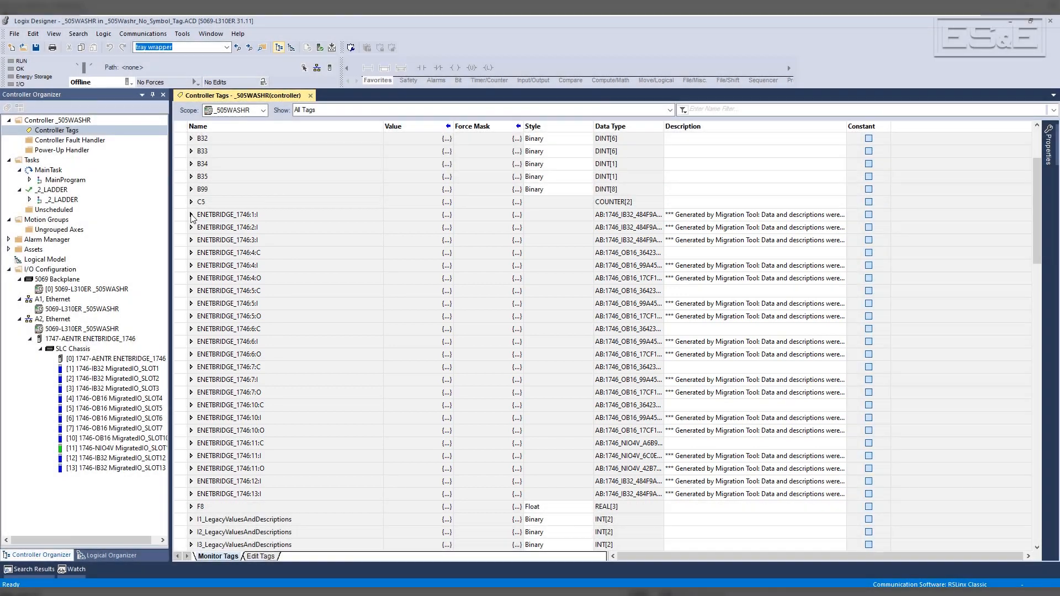
{"action": "left_click", "coordinate": [191, 214]}
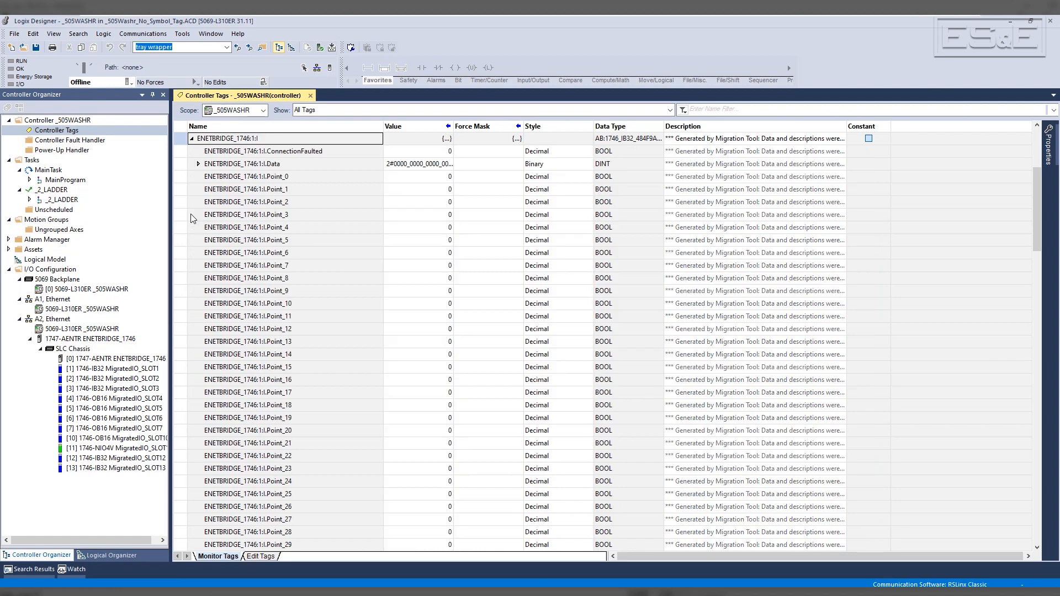
{"action": "left_click", "coordinate": [185, 176]}
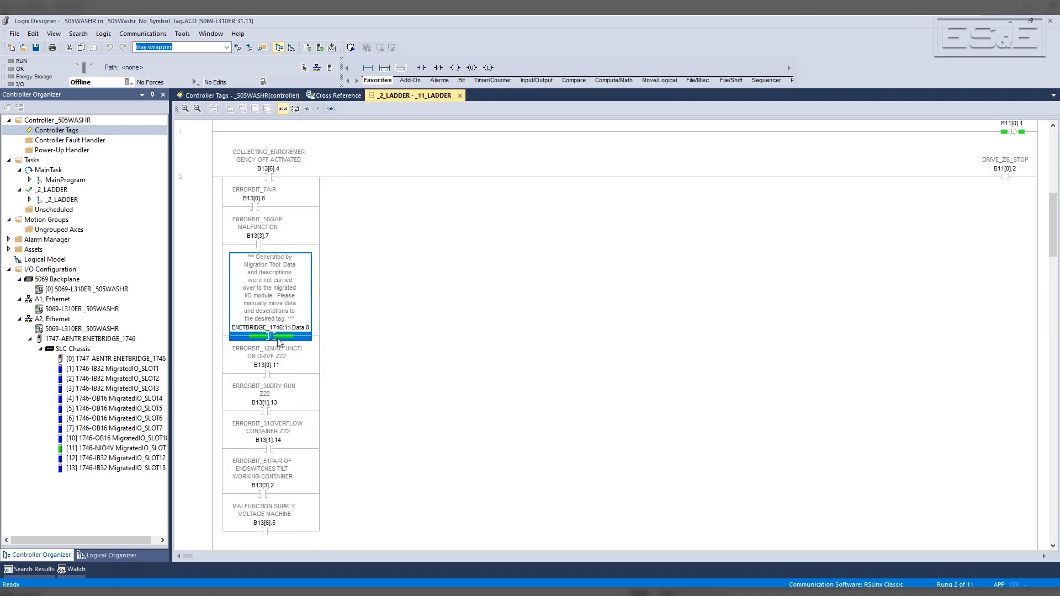
Rename the 1747-AENTR Ethernet adapter in the I/O configuration to R1
{"action": "double_click", "coordinate": [65, 338]}
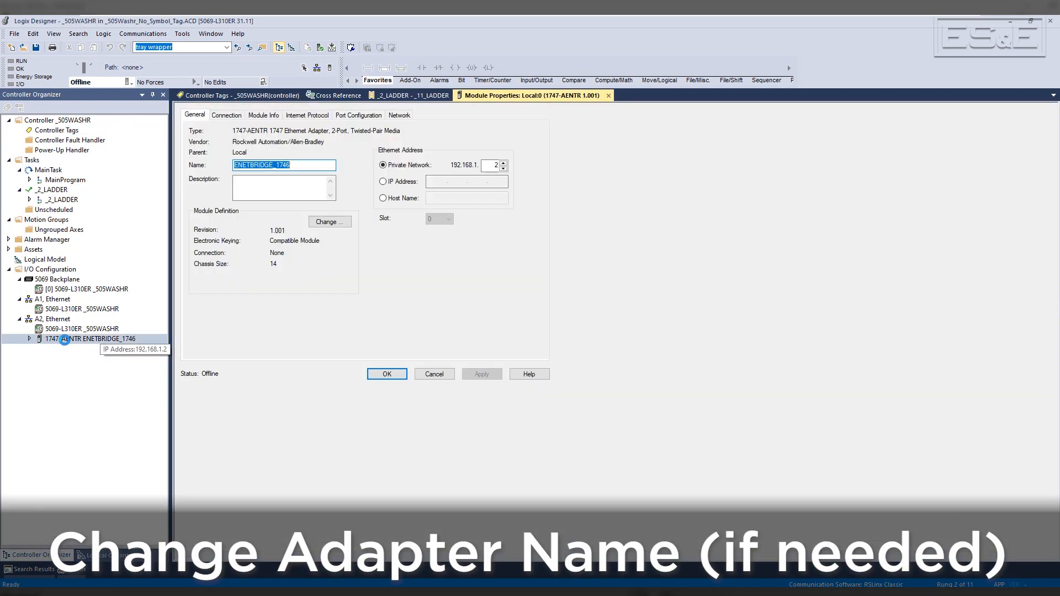
{"action": "type", "text": "E"}
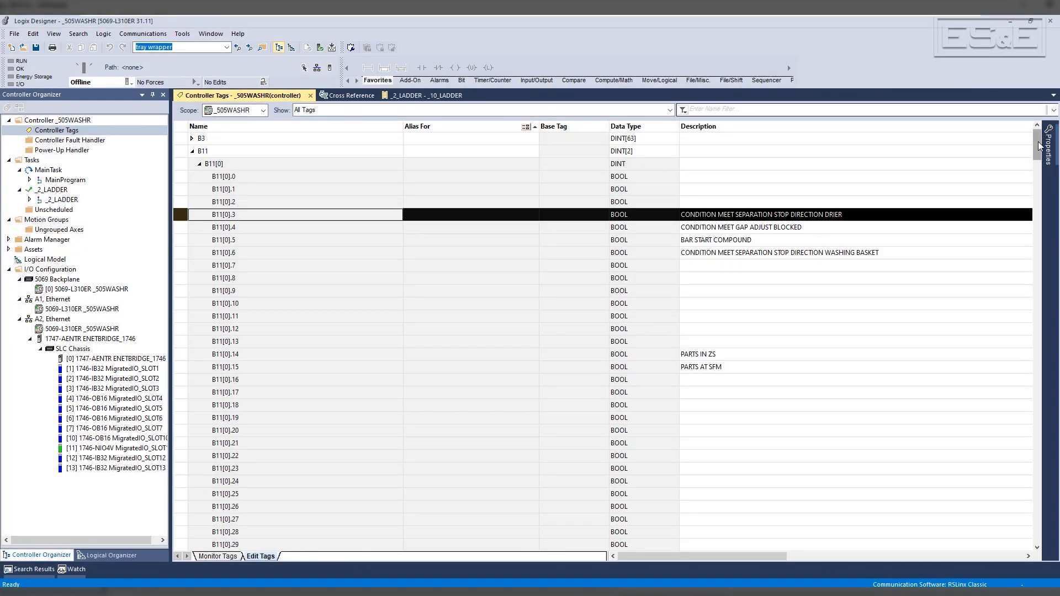
Expand I1_LegacyValuesAndDescriptions in the controller tags down to the individual bits of element 0
{"action": "left_click_drag", "start_coordinate": [1038, 143], "coordinate": [1038, 143]}
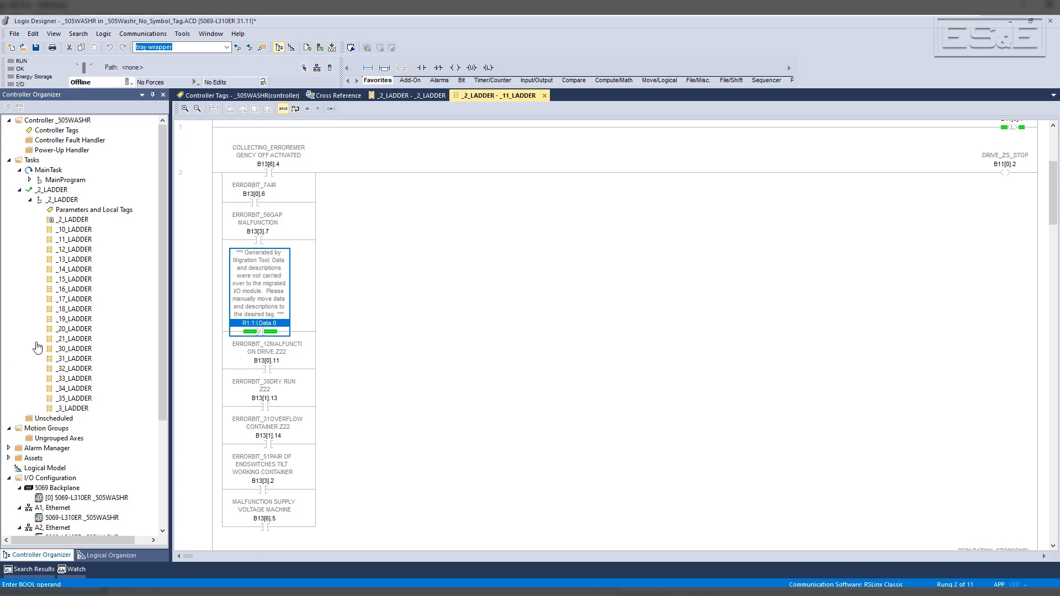
{"action": "left_click", "coordinate": [246, 94]}
{"action": "left_click", "coordinate": [192, 165]}
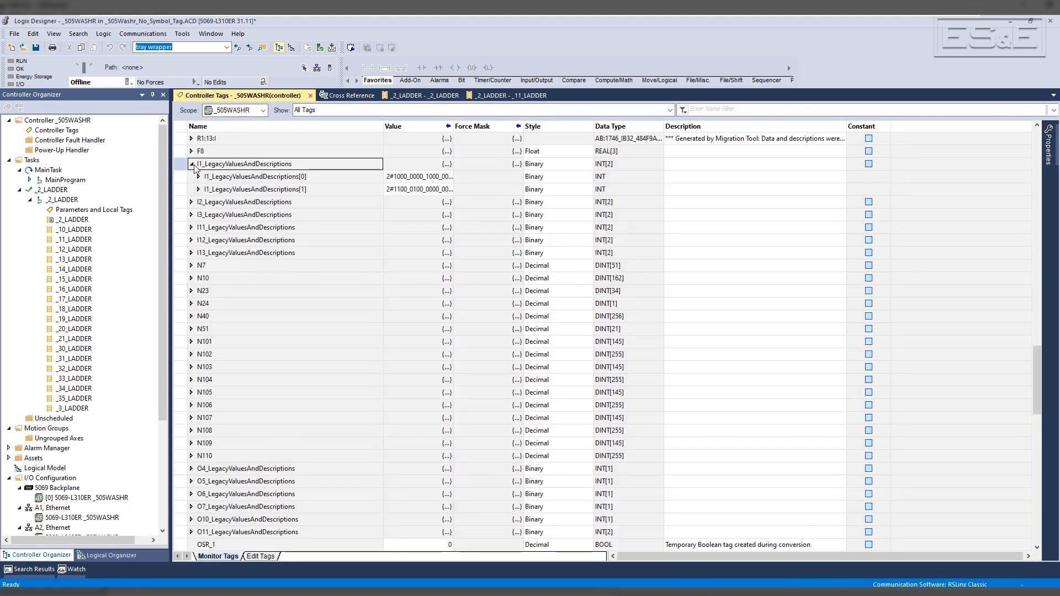
{"action": "left_click", "coordinate": [199, 177]}
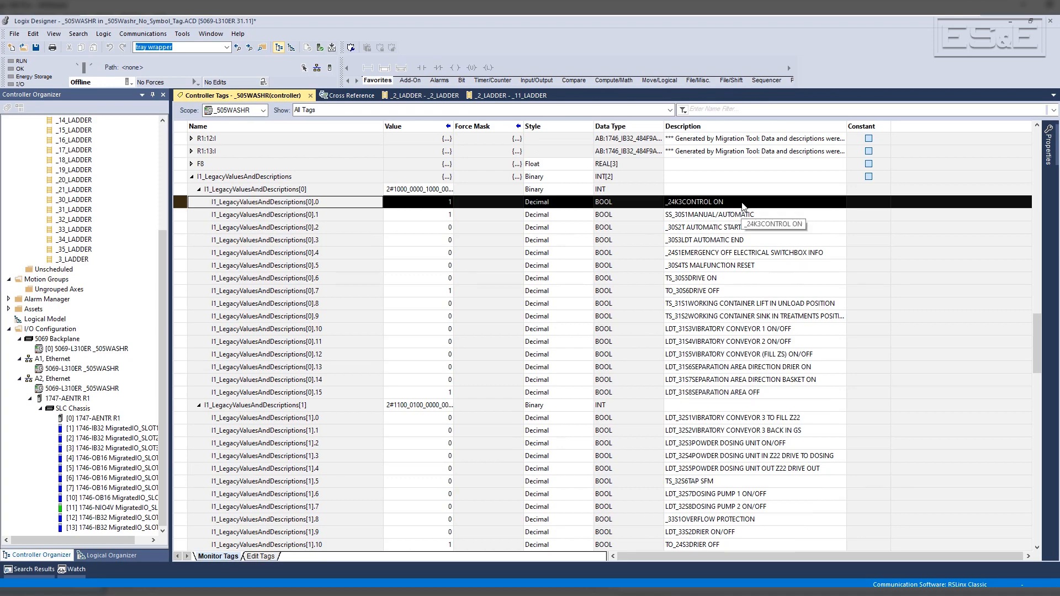
Copy the description _24K3CONTROL ON from I1_LegacyValuesAndDescriptions[0].0 to the tag R1:1:I.Data.0
{"action": "left_click", "coordinate": [743, 203]}
{"action": "key", "text": "cmd+c"}
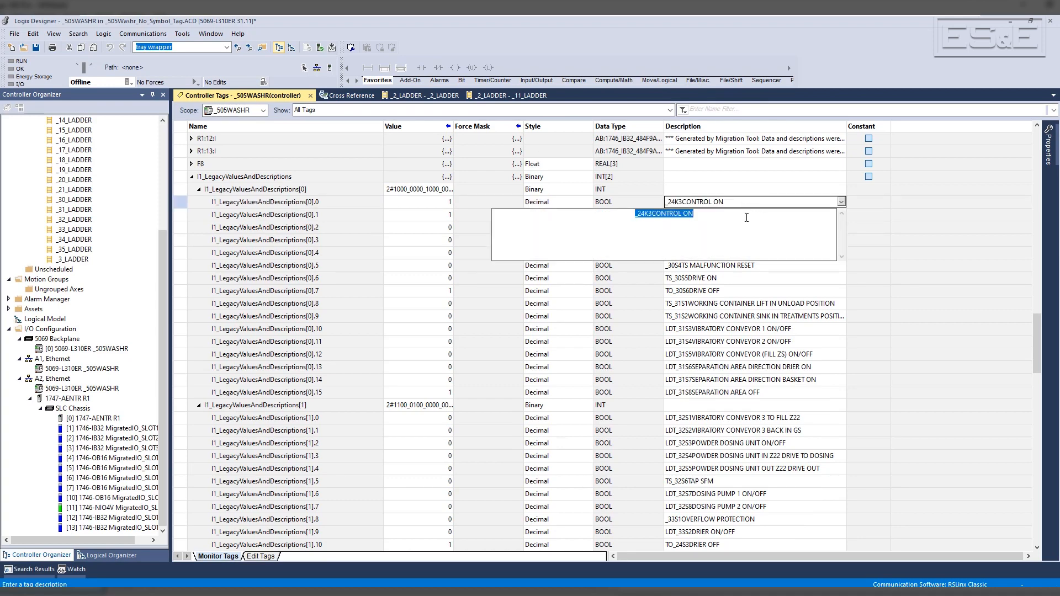
{"action": "right_click", "coordinate": [675, 213]}
{"action": "left_click", "coordinate": [693, 260]}
{"action": "left_click_drag", "start_coordinate": [1035, 340], "coordinate": [1030, 186]}
{"action": "left_click", "coordinate": [721, 242]}
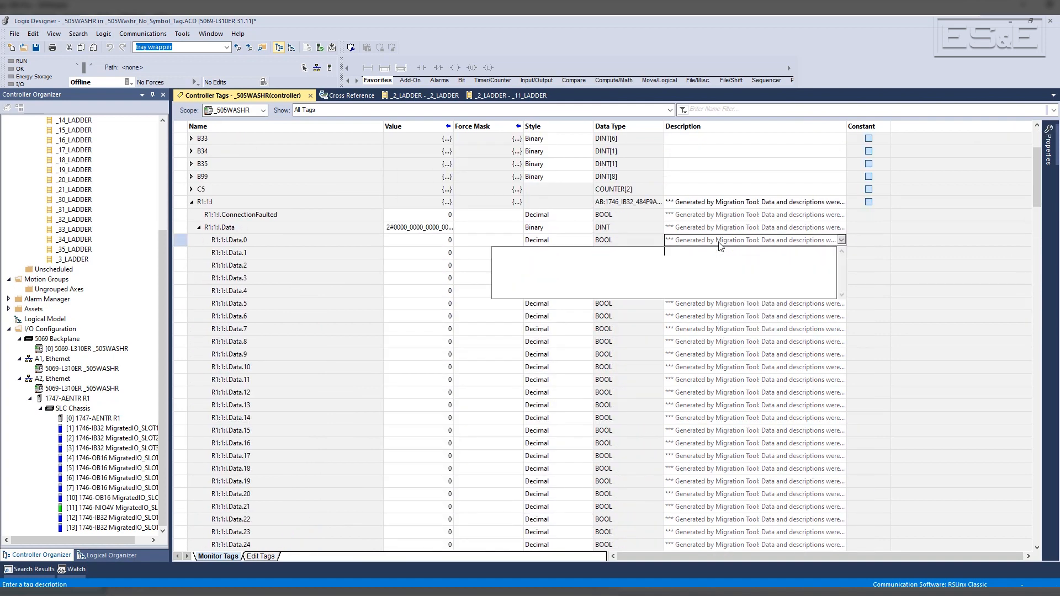
{"action": "right_click", "coordinate": [721, 245]}
{"action": "left_click", "coordinate": [750, 445]}
{"action": "left_click", "coordinate": [927, 335]}
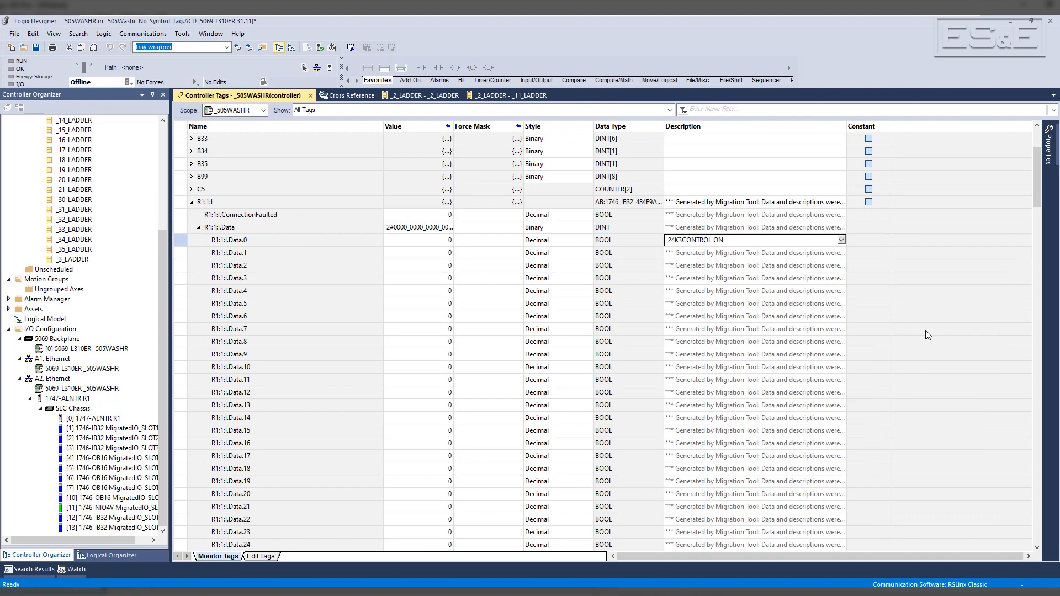
{"action": "left_click", "coordinate": [180, 240]}
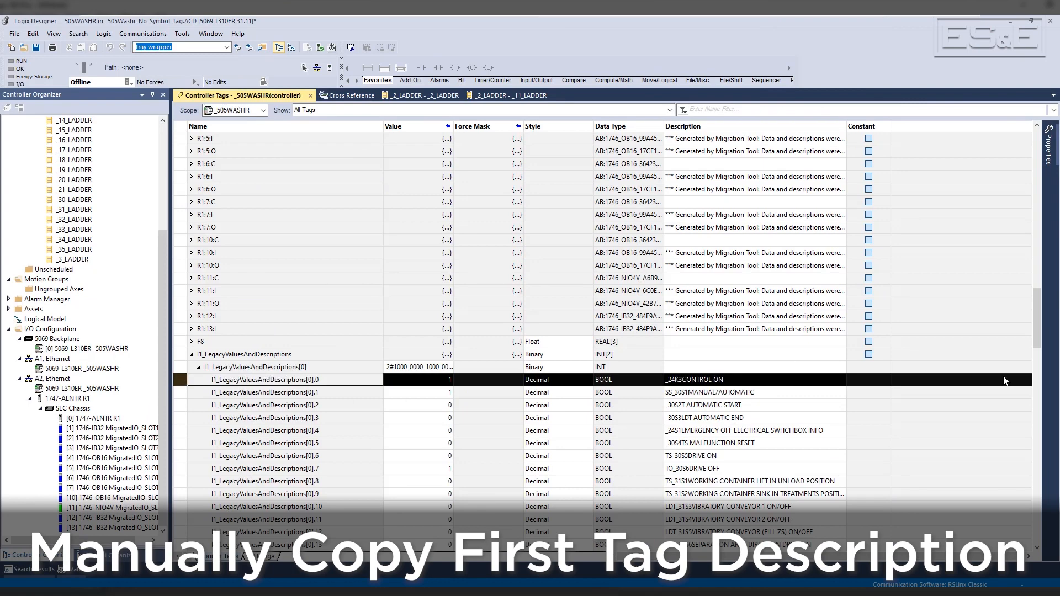
Copy the description LDT_31S8SEPARATION AREA OFF from I1_LegacyValuesAndDescriptions[0].15 to the tag R1:1:I.Data.15
{"action": "left_click_drag", "start_coordinate": [1034, 330], "coordinate": [1037, 297]}
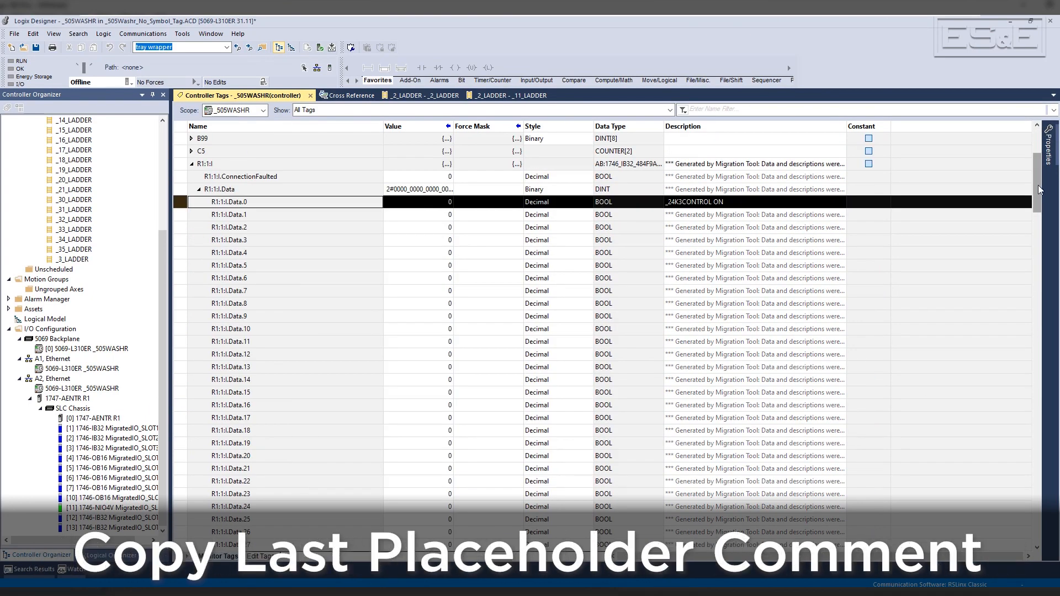
{"action": "left_click_drag", "start_coordinate": [1038, 186], "coordinate": [1038, 224]}
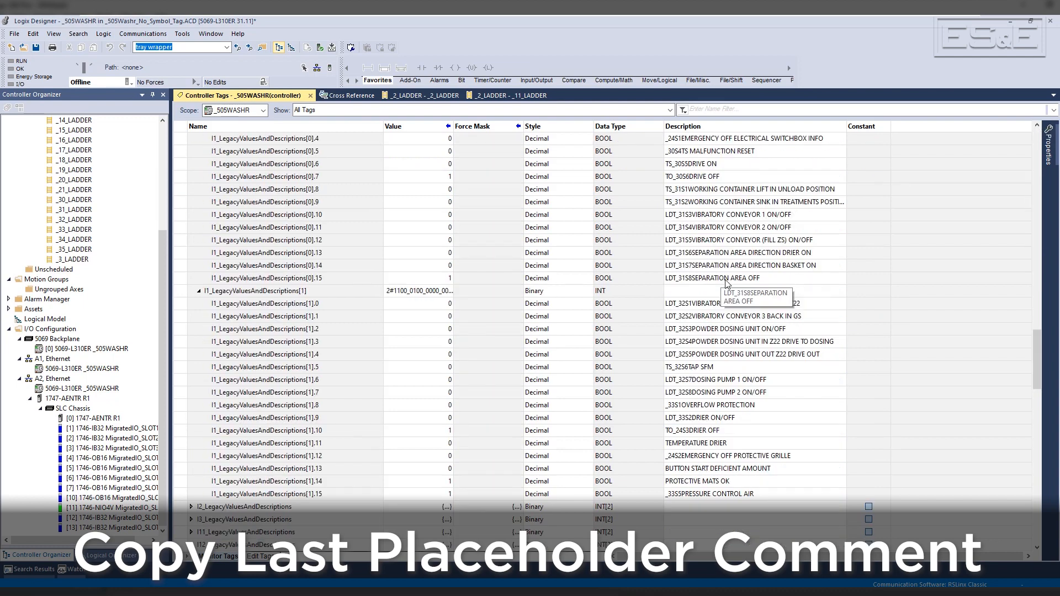
{"action": "double_click", "coordinate": [725, 280]}
{"action": "right_click", "coordinate": [652, 292]}
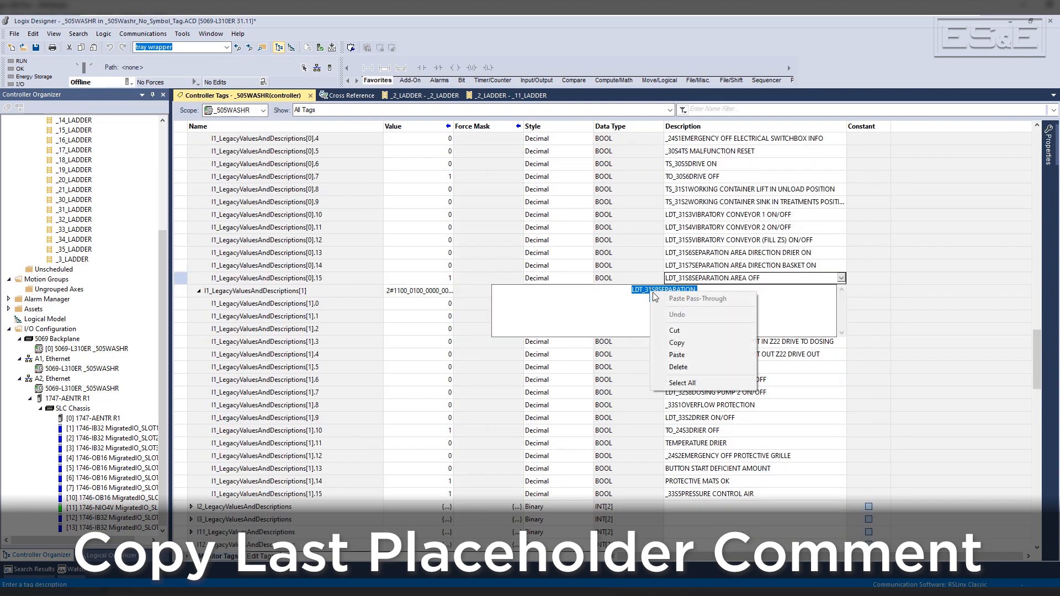
{"action": "left_click", "coordinate": [686, 343]}
{"action": "left_click_drag", "start_coordinate": [1037, 346], "coordinate": [1052, 301]}
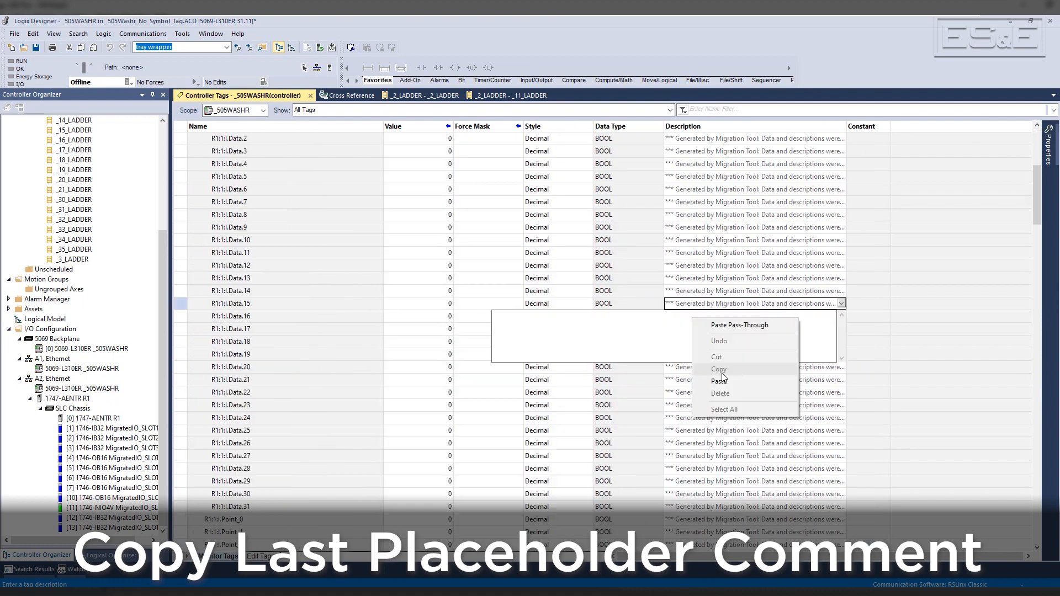
{"action": "left_click", "coordinate": [717, 381]}
{"action": "left_click", "coordinate": [961, 335]}
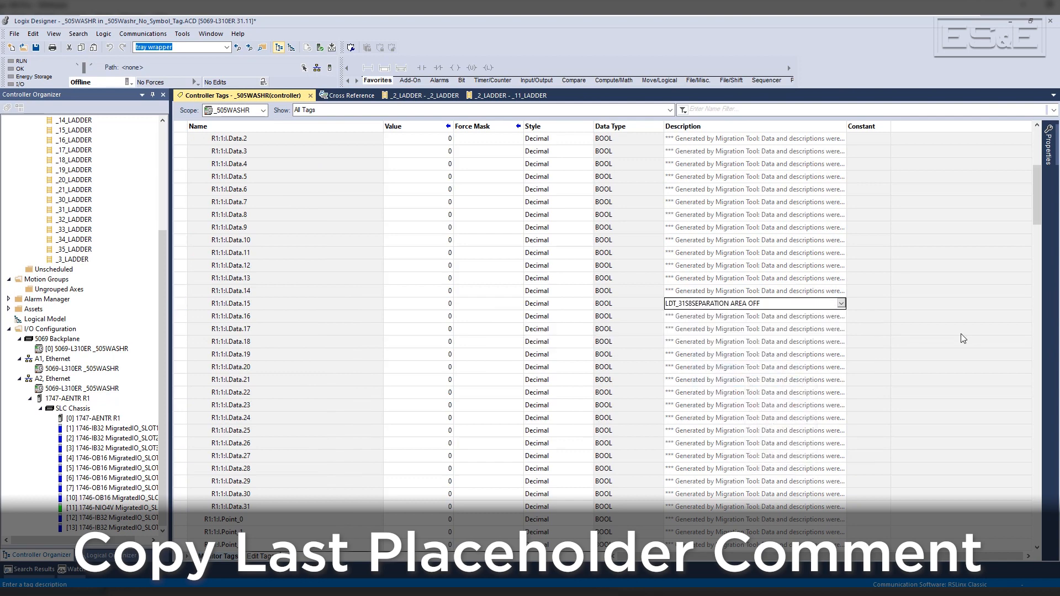
Export the project's tags and logic comments to a CSV file
{"action": "left_click_drag", "start_coordinate": [1039, 215], "coordinate": [1041, 202]}
{"action": "left_click_drag", "start_coordinate": [182, 189], "coordinate": [181, 468]}
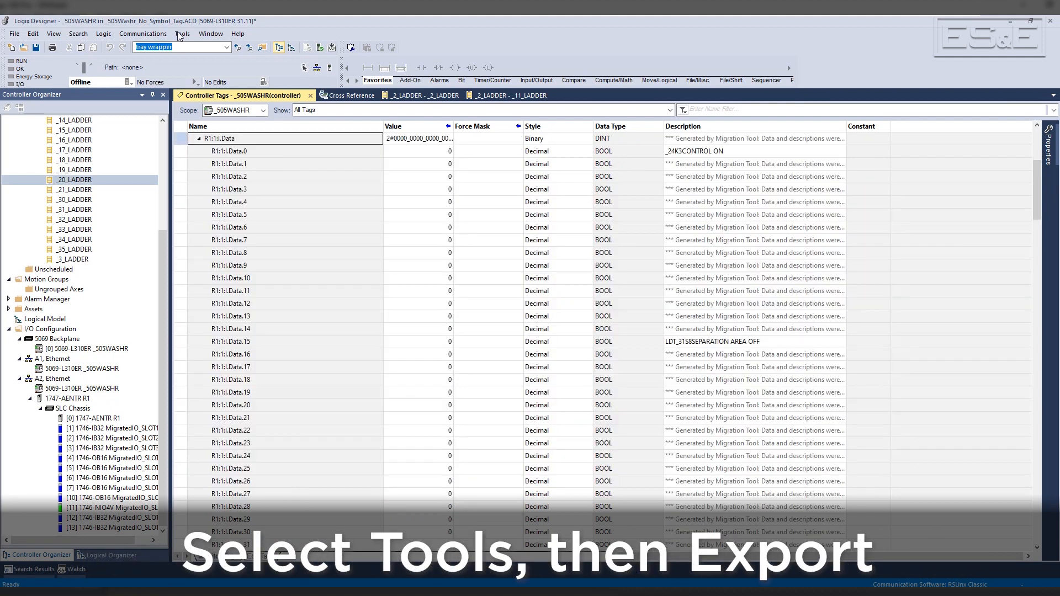
{"action": "left_click", "coordinate": [180, 35]}
{"action": "mouse_move", "coordinate": [288, 97]}
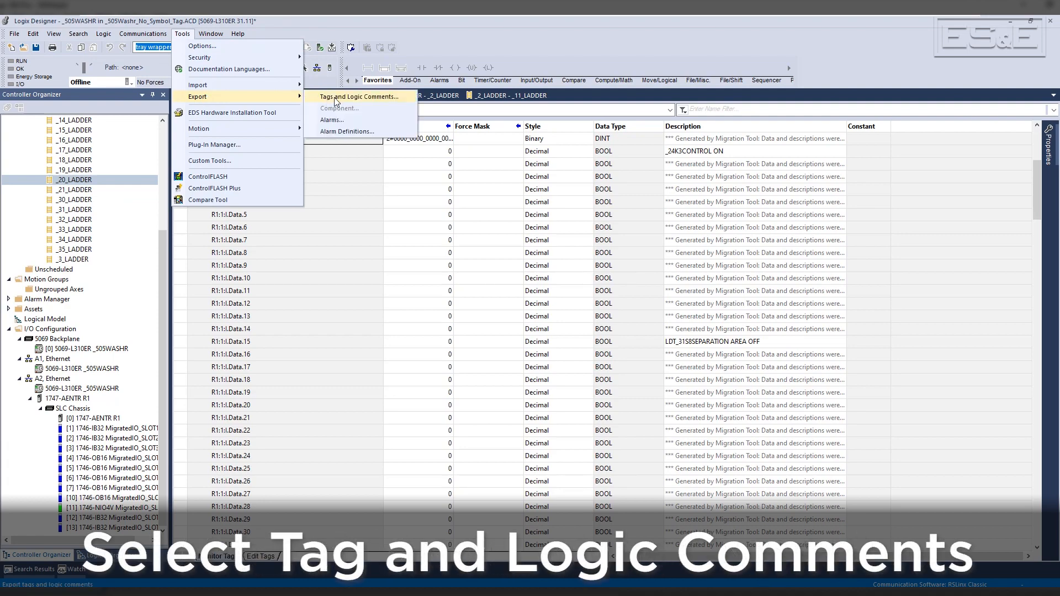
{"action": "left_click", "coordinate": [336, 97]}
{"action": "left_click", "coordinate": [695, 386]}
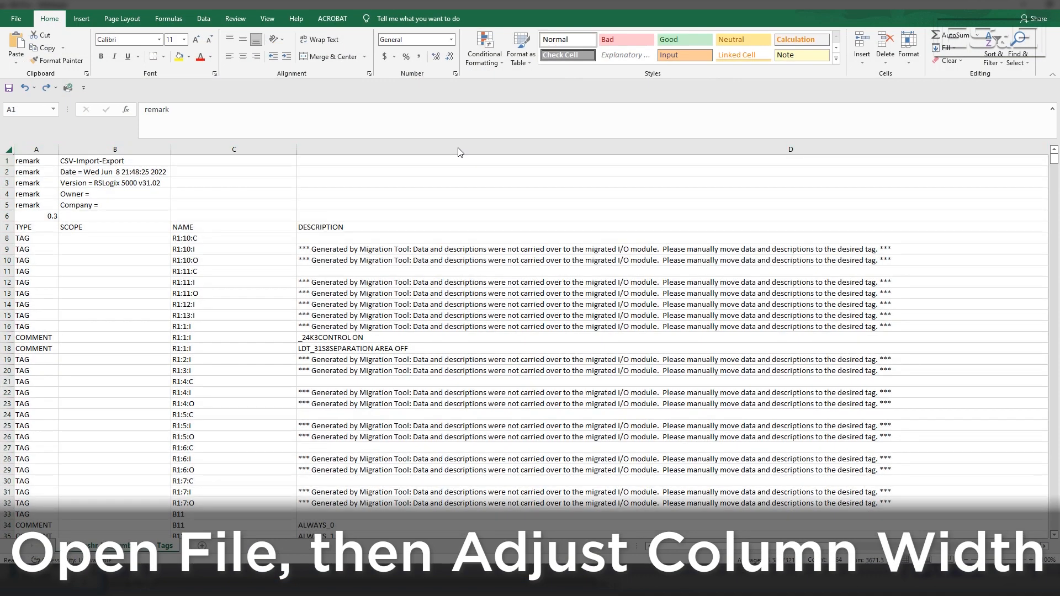
Narrow the DESCRIPTION column and insert 14 blank rows between the two R1:1:I comment rows, starting at row 18
{"action": "left_click", "coordinate": [460, 150]}
{"action": "right_click", "coordinate": [460, 152]}
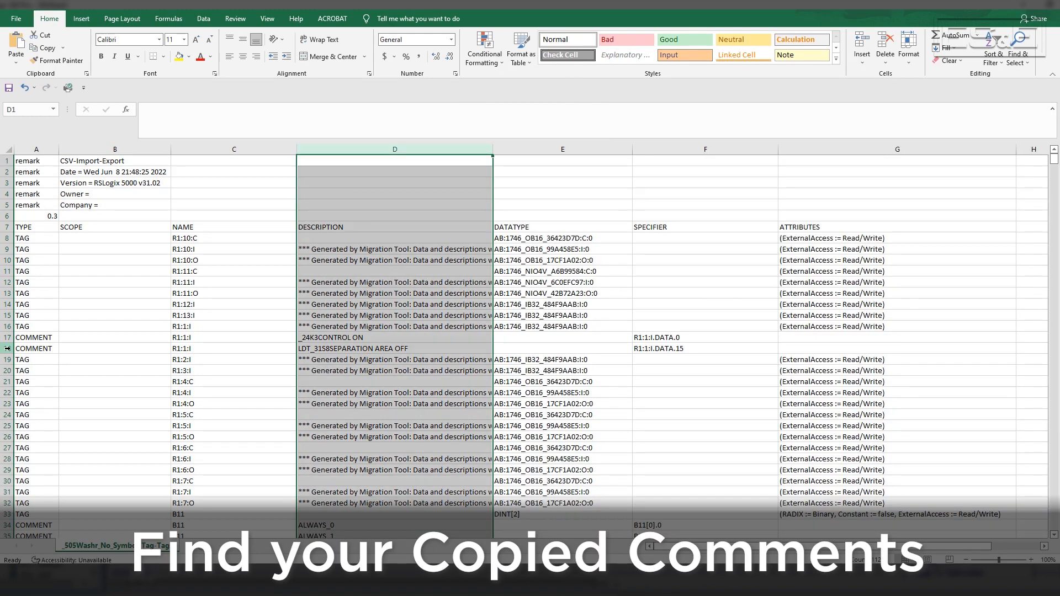
{"action": "left_click_drag", "start_coordinate": [7, 349], "coordinate": [11, 504]}
{"action": "left_click_drag", "start_coordinate": [7, 348], "coordinate": [15, 490]}
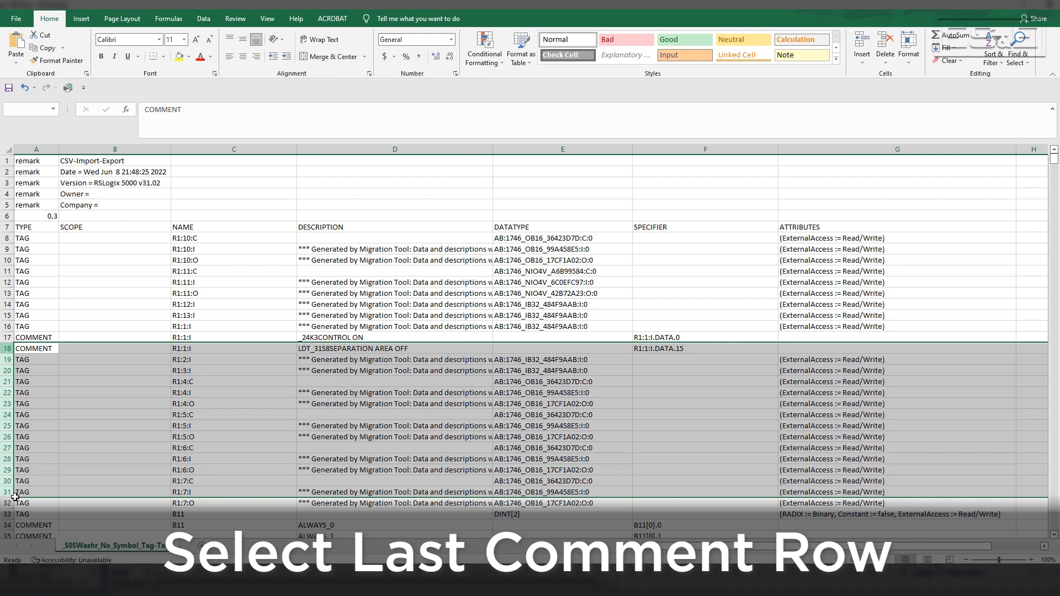
{"action": "right_click", "coordinate": [15, 497]}
{"action": "left_click", "coordinate": [32, 388]}
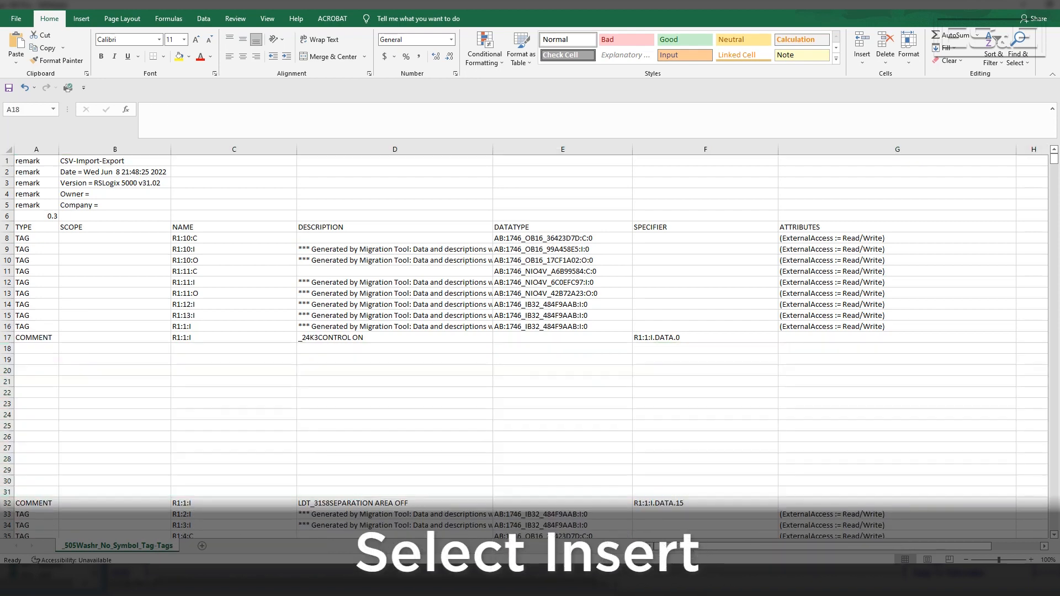
Fill the specifier series from R1:1:I.DATA.0 down to row 31, and fill the COMMENT type and R1:1:I name through the same rows
{"action": "left_click", "coordinate": [684, 337]}
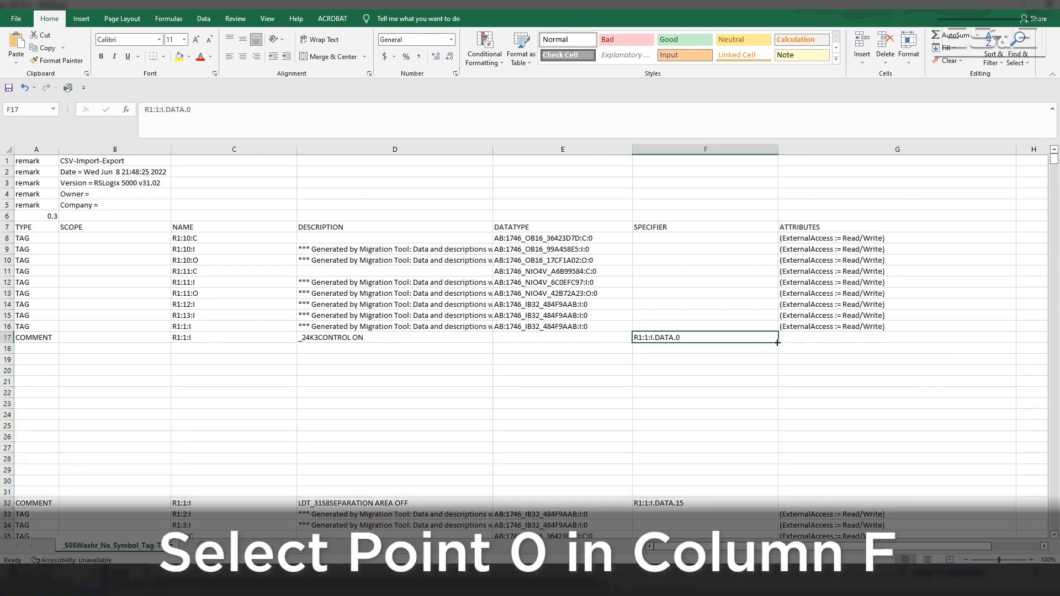
{"action": "left_click_drag", "start_coordinate": [775, 429], "coordinate": [775, 498]}
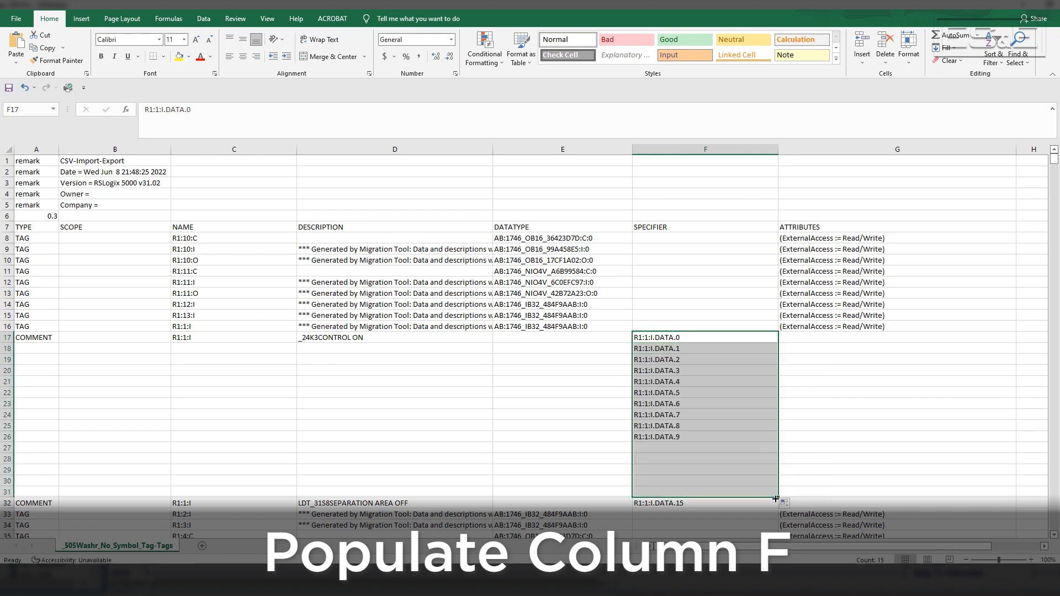
{"action": "left_click_drag", "start_coordinate": [33, 337], "coordinate": [297, 498]}
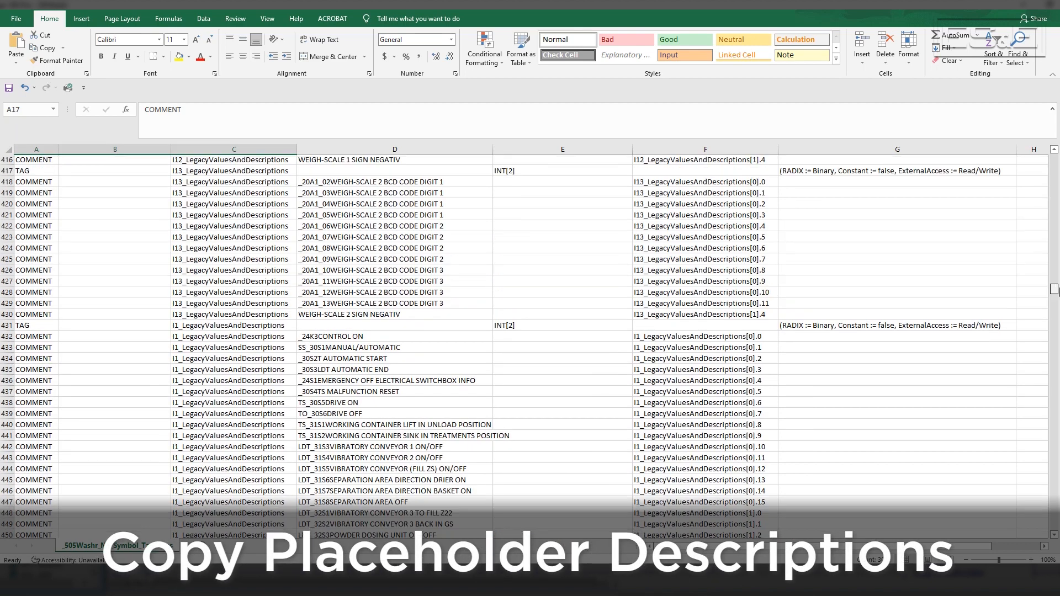
Copy the I1_LegacyValuesAndDescriptions[0].1 to [0].14 descriptions into D18:D31 beside R1:1:I.DATA.1 to .14, and save the CSV file
{"action": "left_click_drag", "start_coordinate": [331, 216], "coordinate": [366, 360]}
{"action": "right_click", "coordinate": [366, 359]}
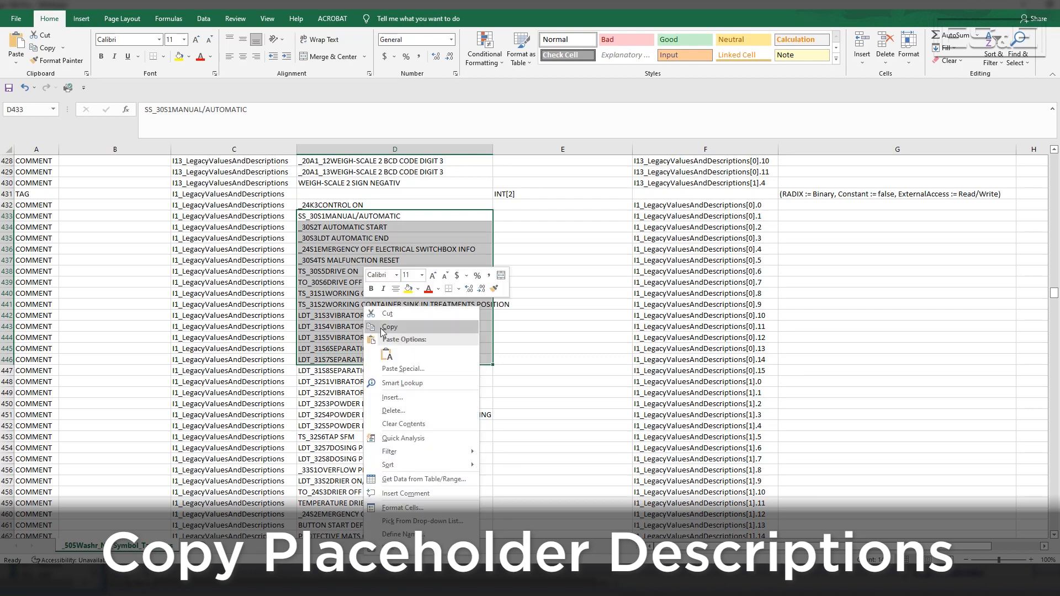
{"action": "left_click", "coordinate": [403, 315]}
{"action": "scroll", "coordinate": [497, 342], "scroll_direction": "up", "scroll_amount": 20}
{"action": "right_click", "coordinate": [330, 348]}
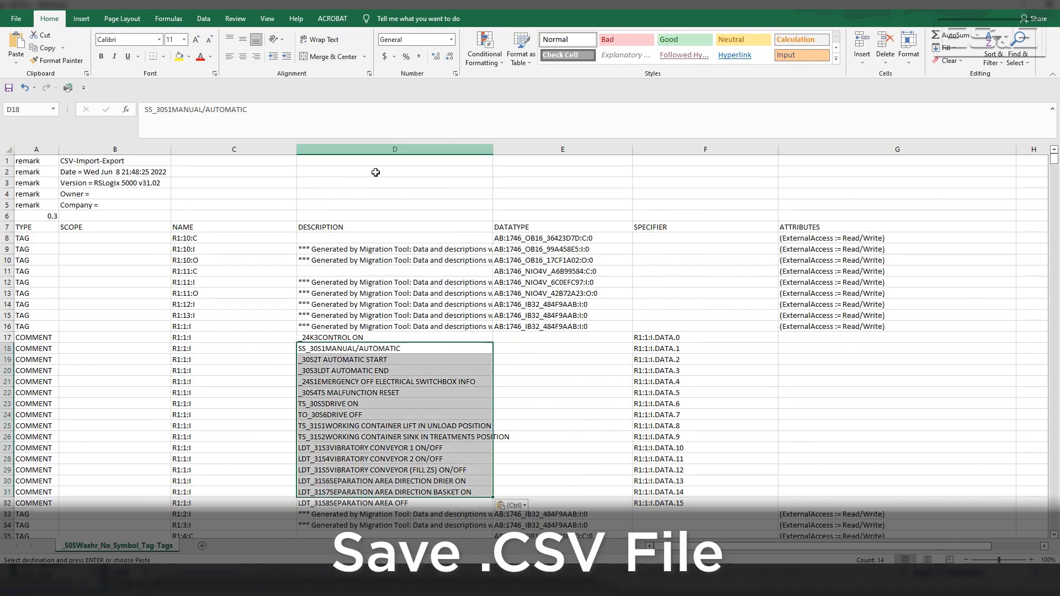
{"action": "left_click", "coordinate": [16, 19]}
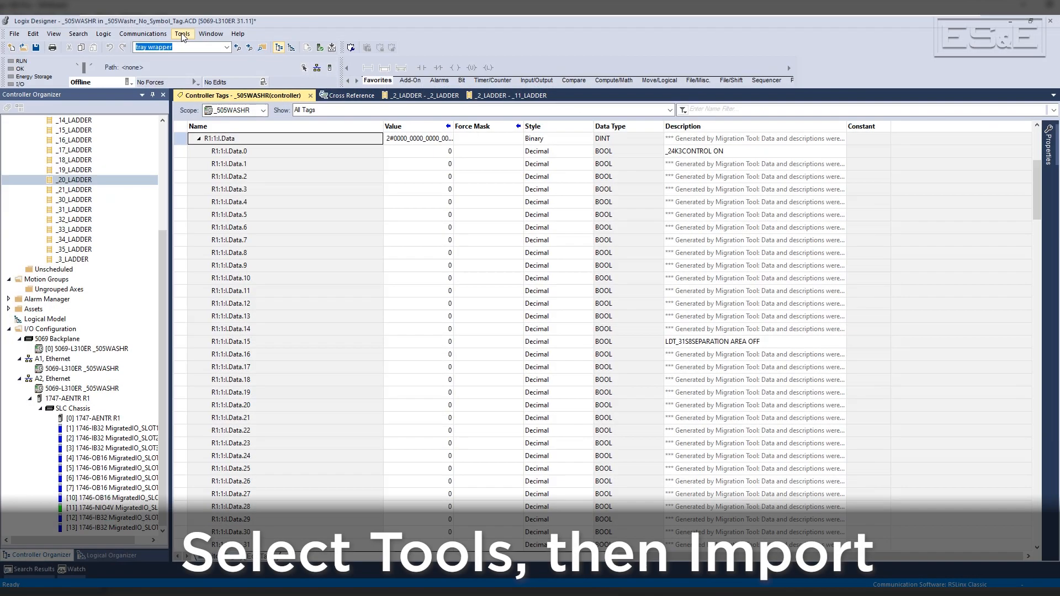
In Logix Designer, import the tags and logic comments from the CSV file _505Washr_No_Symbol_Tag-Tags, overwriting existing tags and comments
{"action": "left_click", "coordinate": [182, 34]}
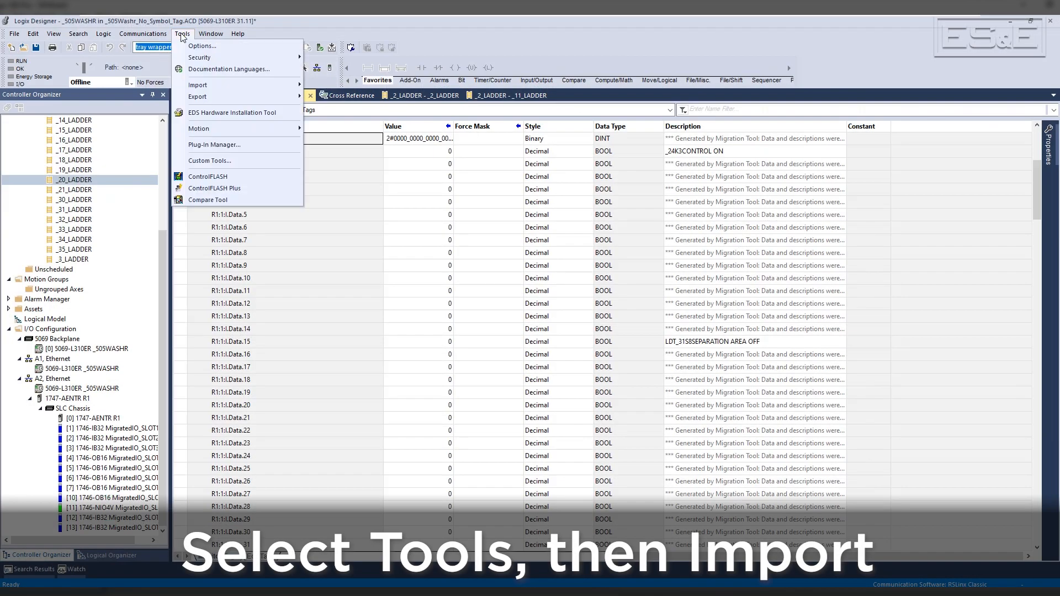
{"action": "mouse_move", "coordinate": [192, 86]}
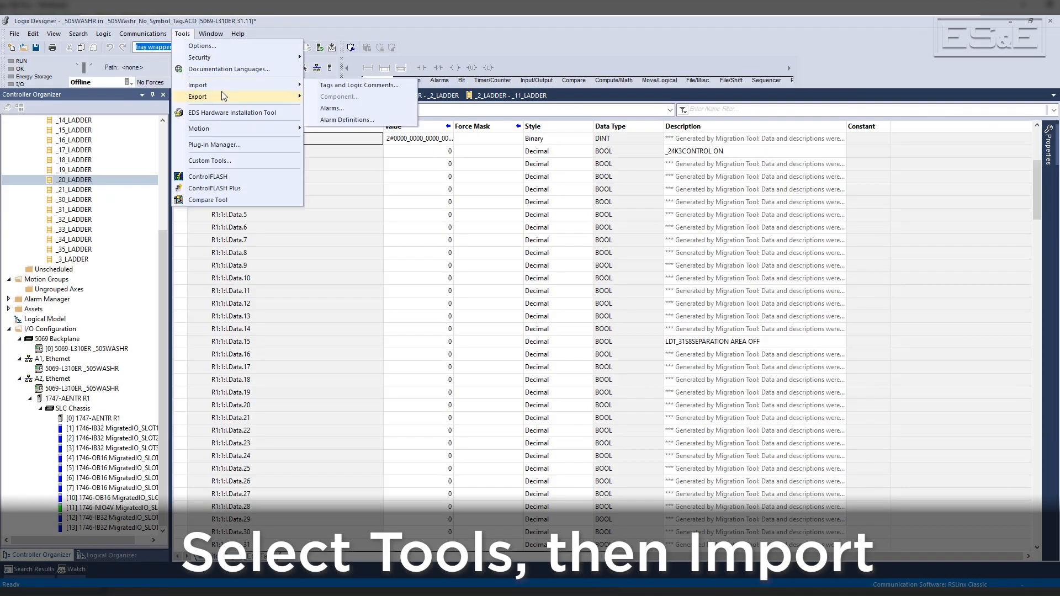
{"action": "left_click", "coordinate": [343, 86]}
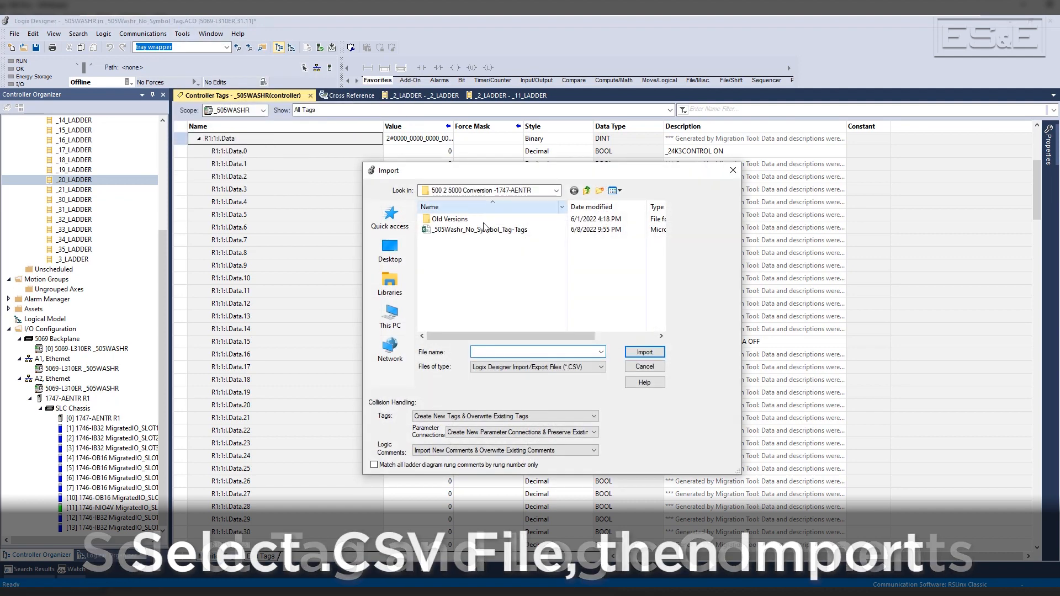
{"action": "left_click", "coordinate": [484, 231]}
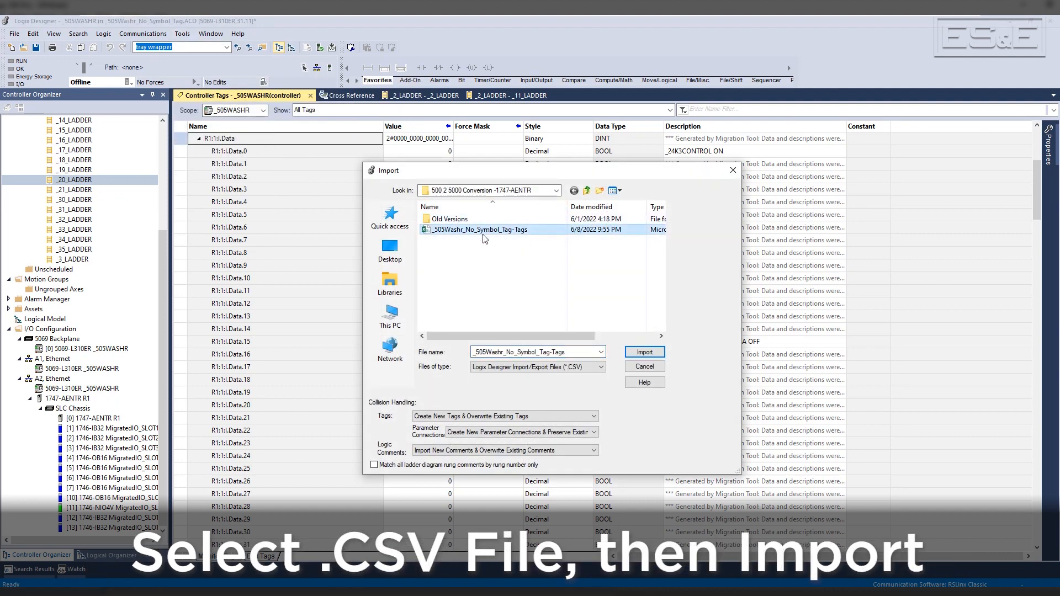
{"action": "left_click", "coordinate": [645, 353]}
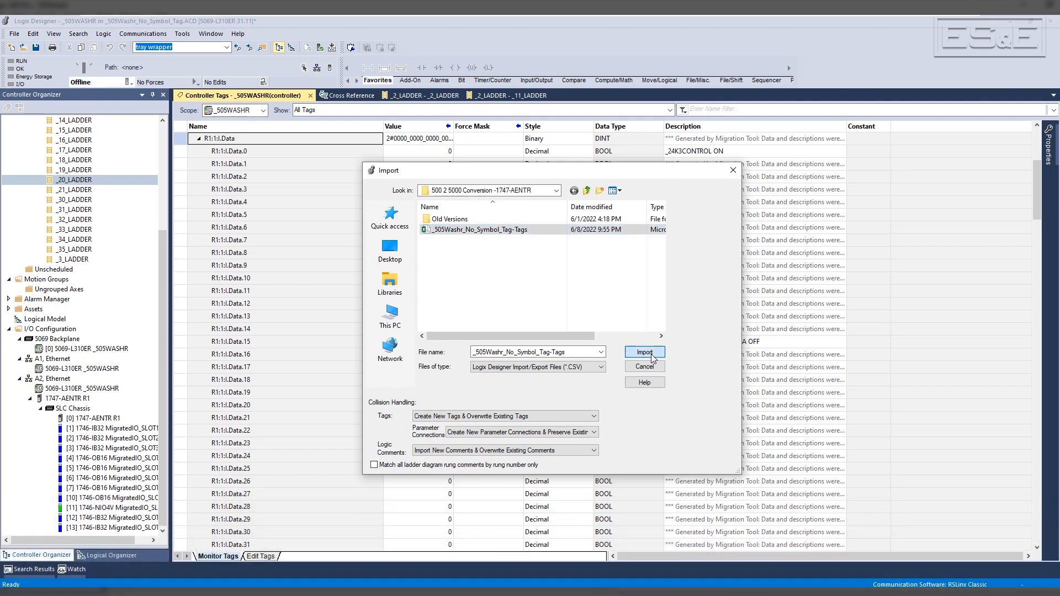